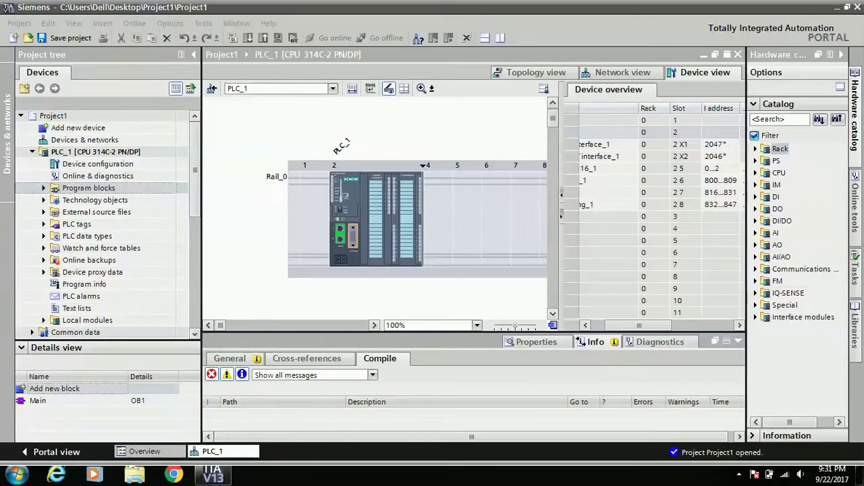
Step: Browse PLC_1's CPU, device configuration and program blocks in the project
click(350, 206)
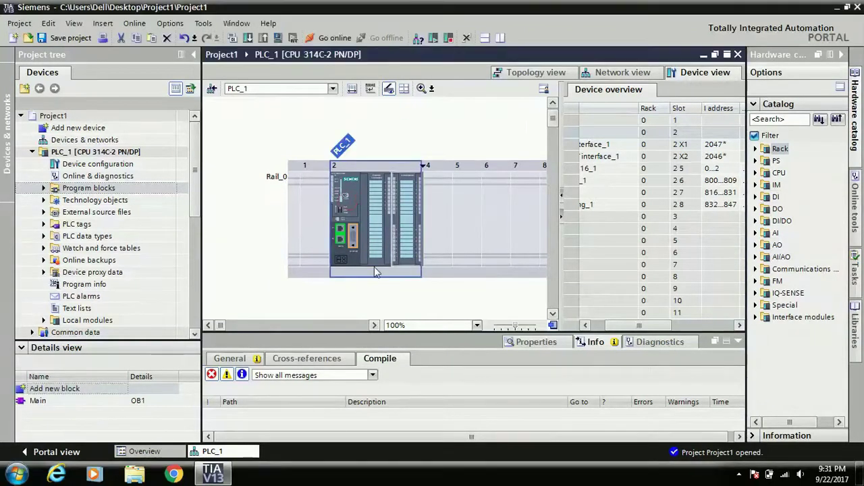
click(98, 164)
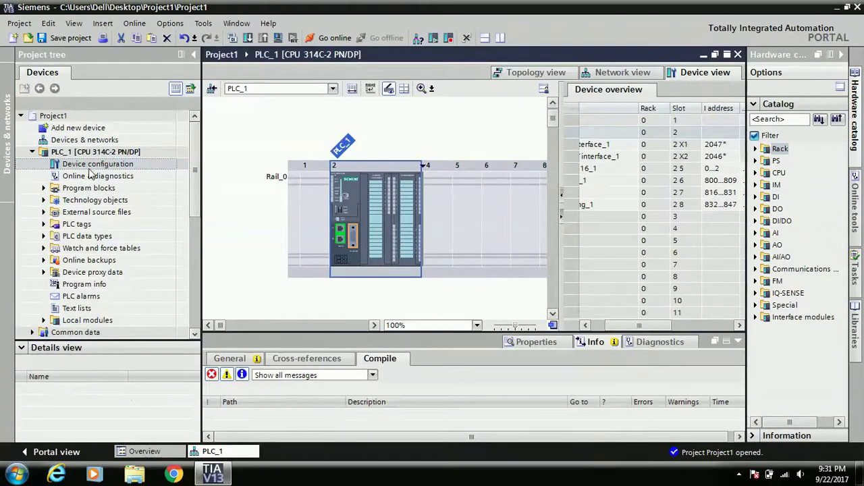
double_click(90, 169)
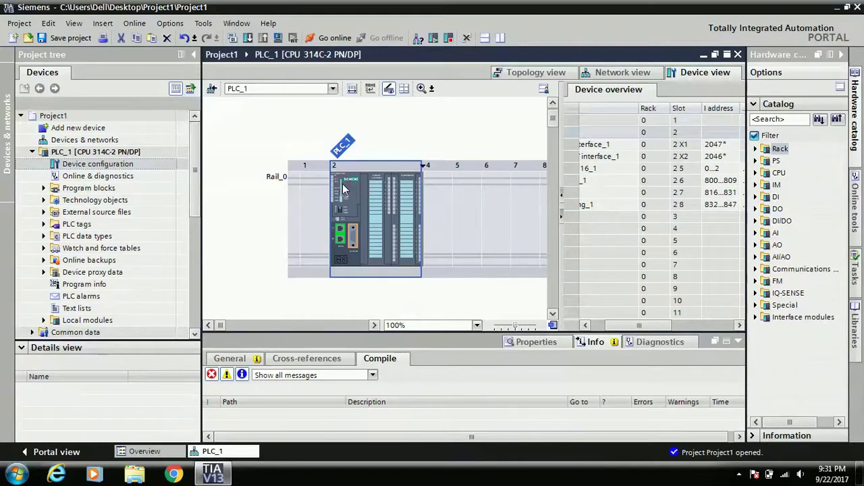
click(128, 153)
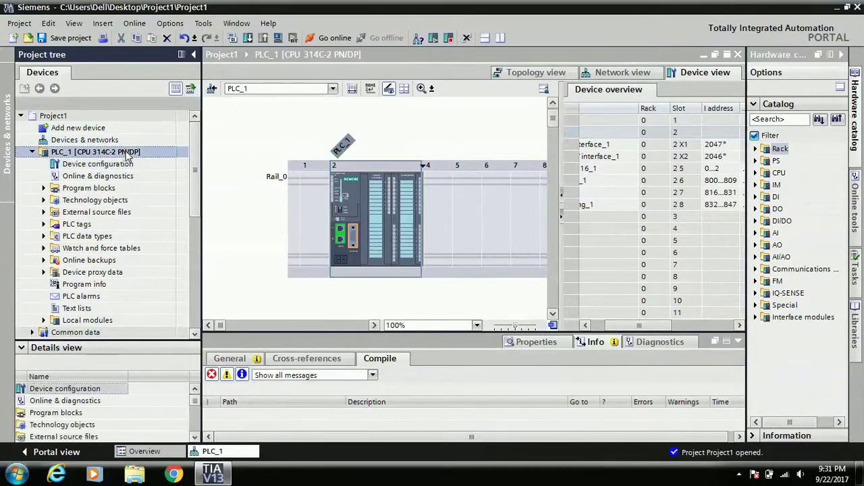
click(348, 188)
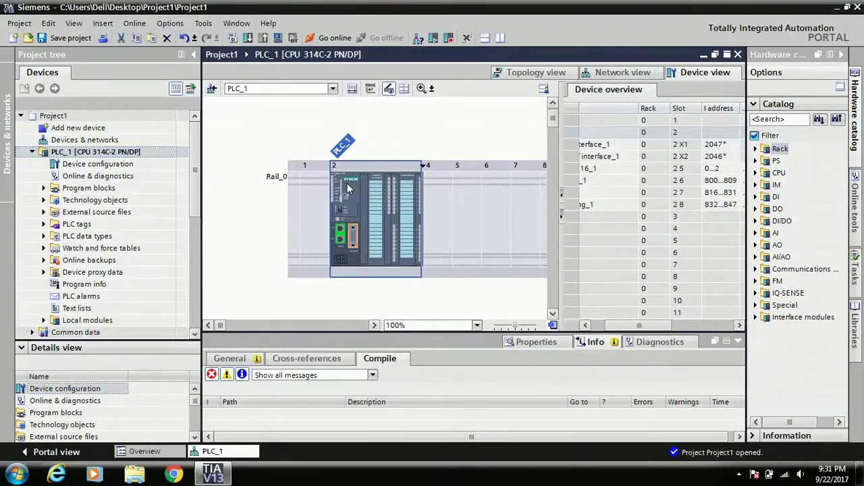
click(266, 196)
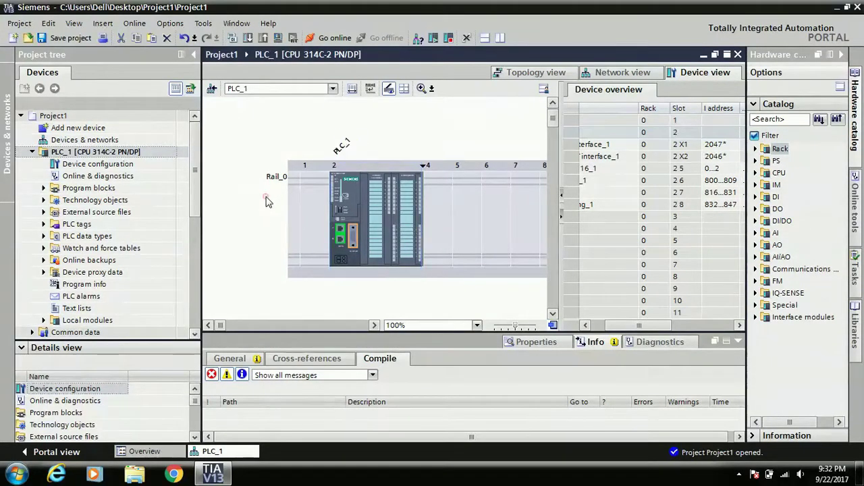
click(112, 188)
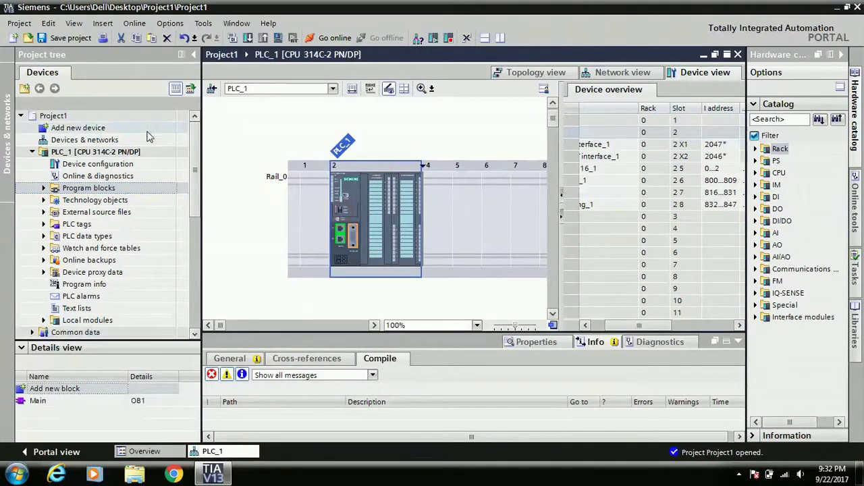
click(140, 152)
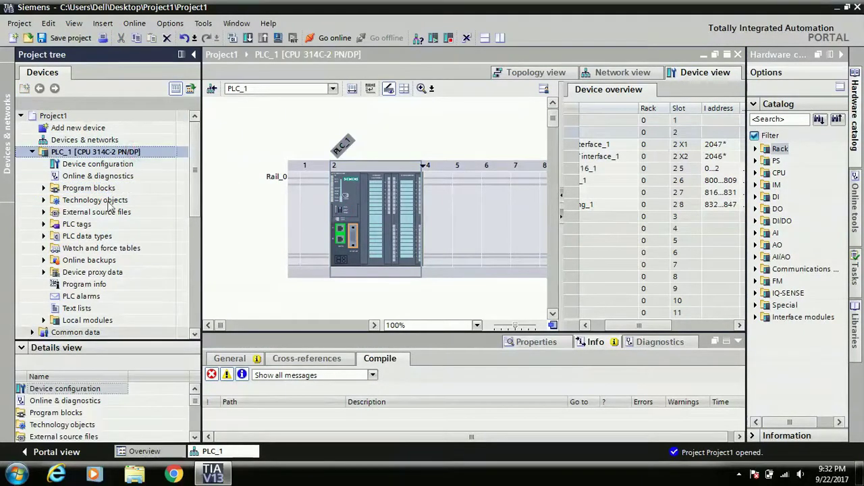
click(249, 201)
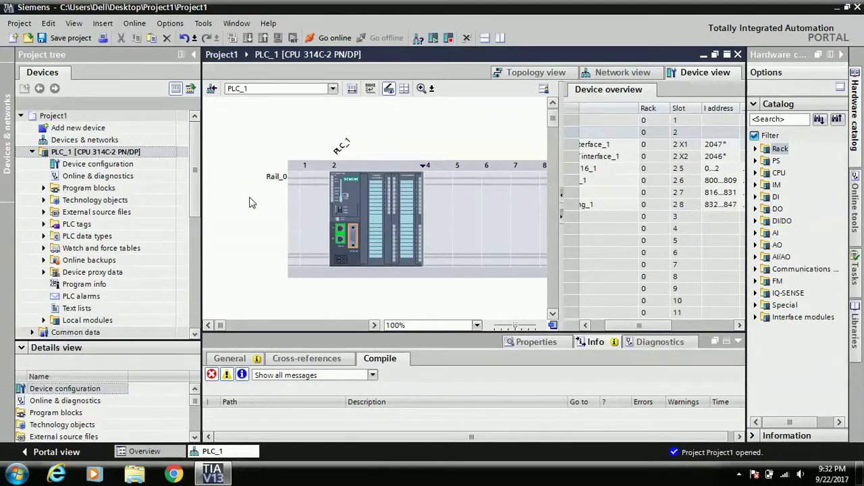
Step: Launch S7-PLCSIM, set it to RUN-P on PLCSIM(TCP/IP), and minimize it
click(17, 476)
text(plcs)
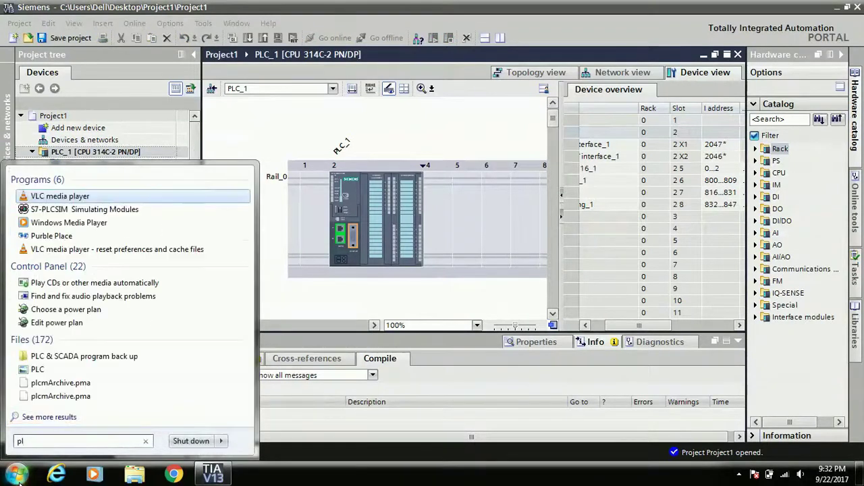
click(92, 198)
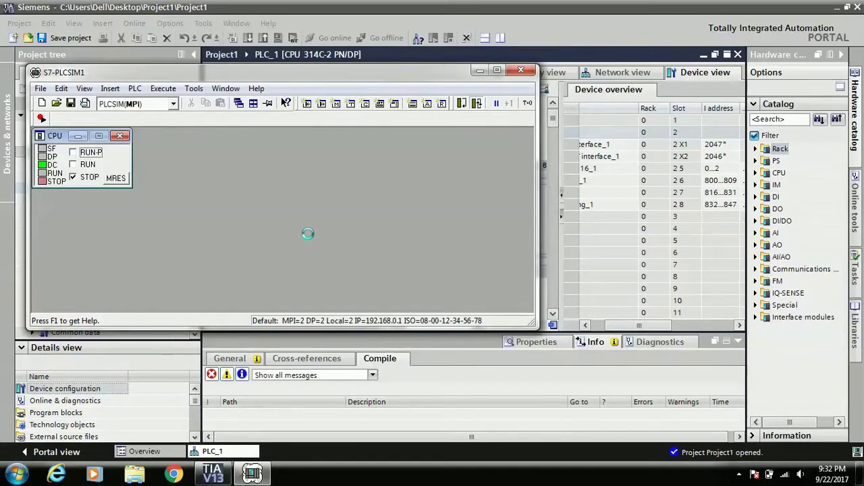
click(73, 152)
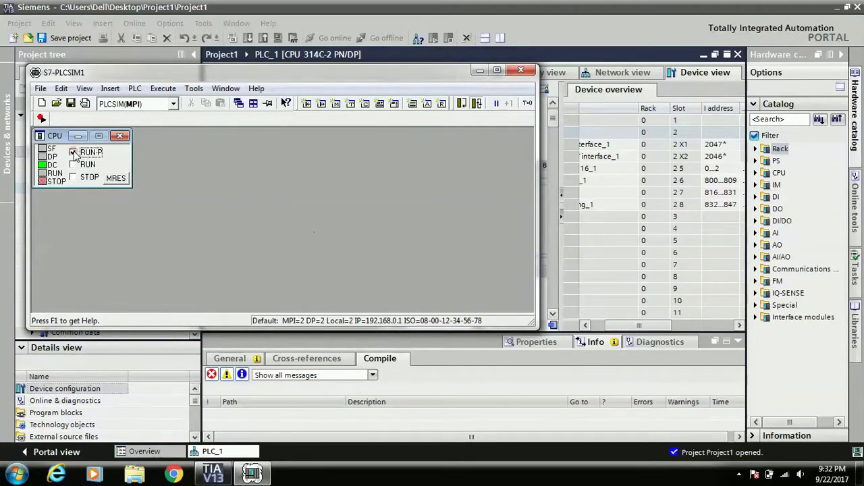
click(163, 105)
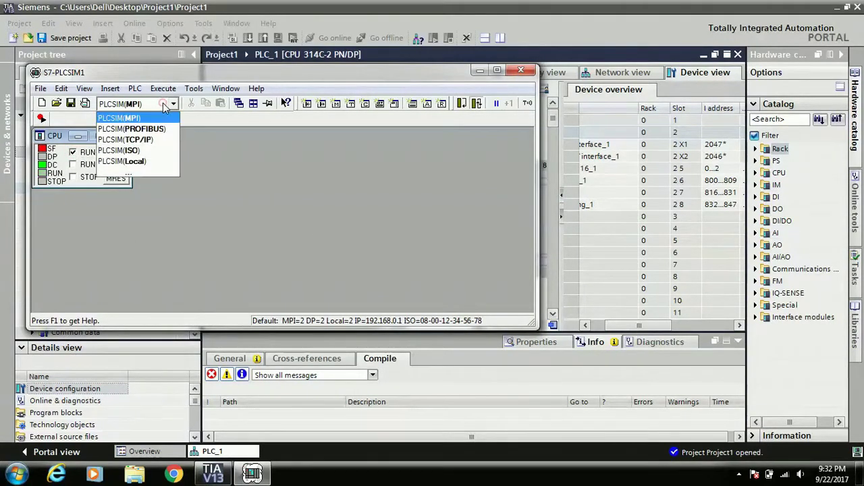
click(154, 140)
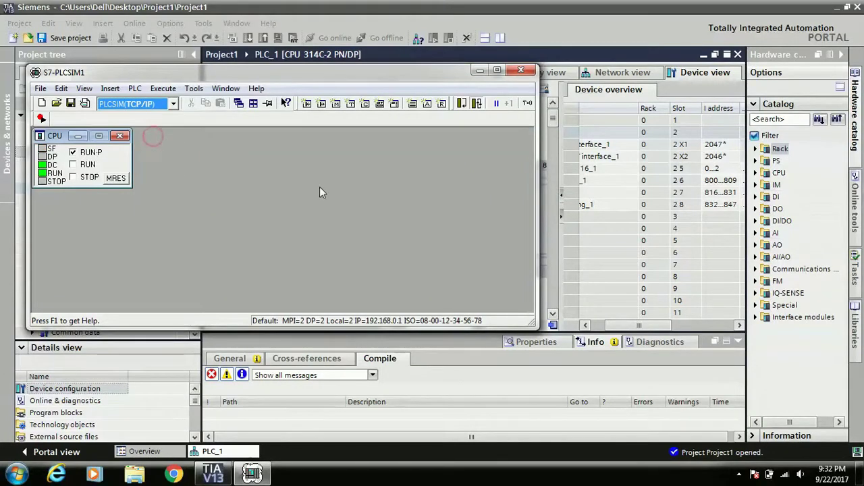
click(477, 71)
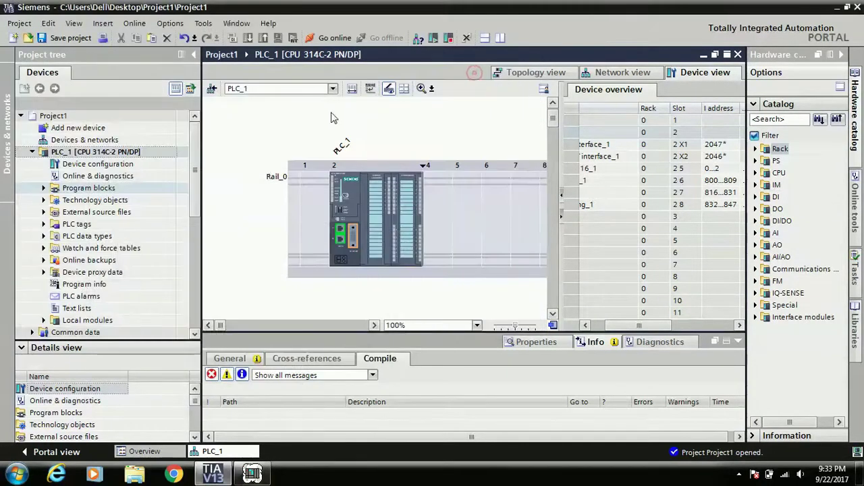
Step: Search accessible devices over PN/IE via PLCSIM and show the CPU at 192.168.0.1
click(418, 39)
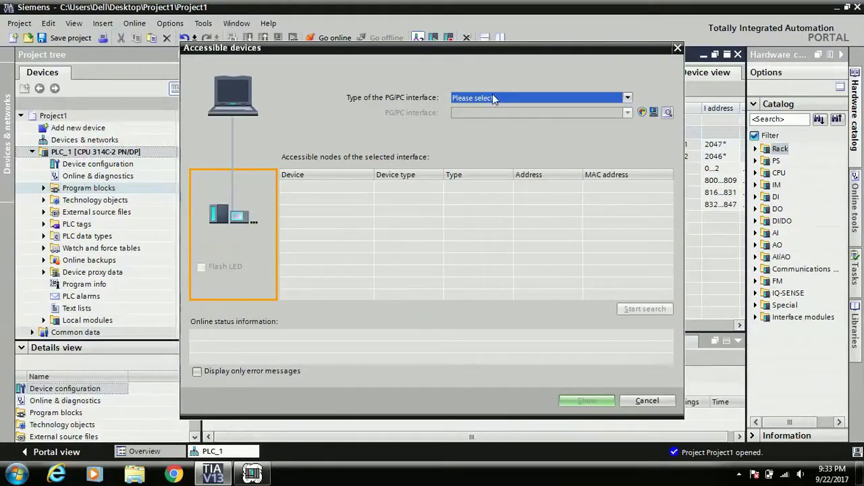
click(493, 98)
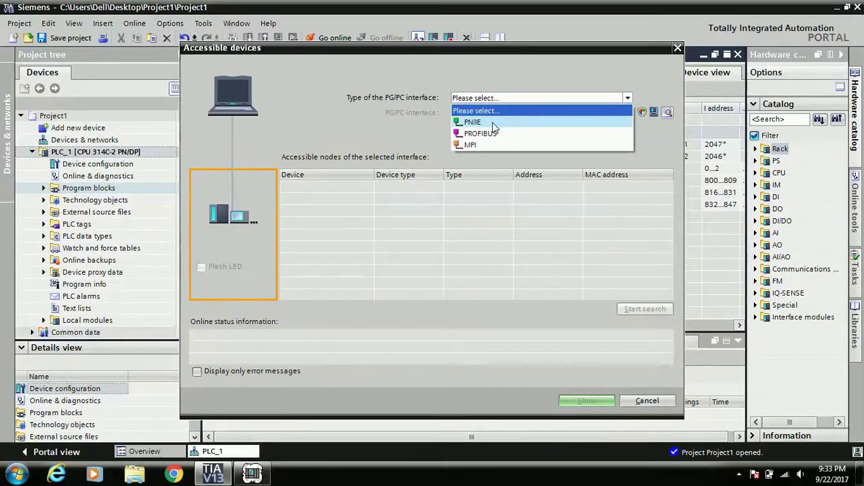
click(493, 123)
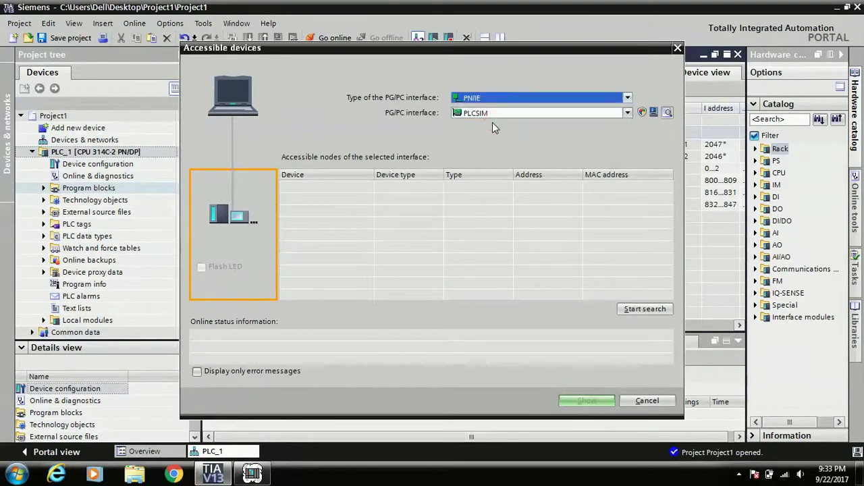
click(530, 115)
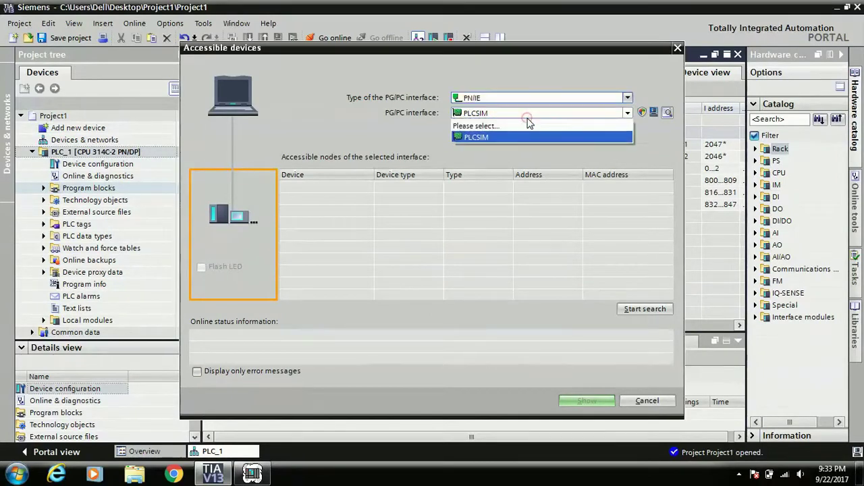
click(484, 138)
click(626, 311)
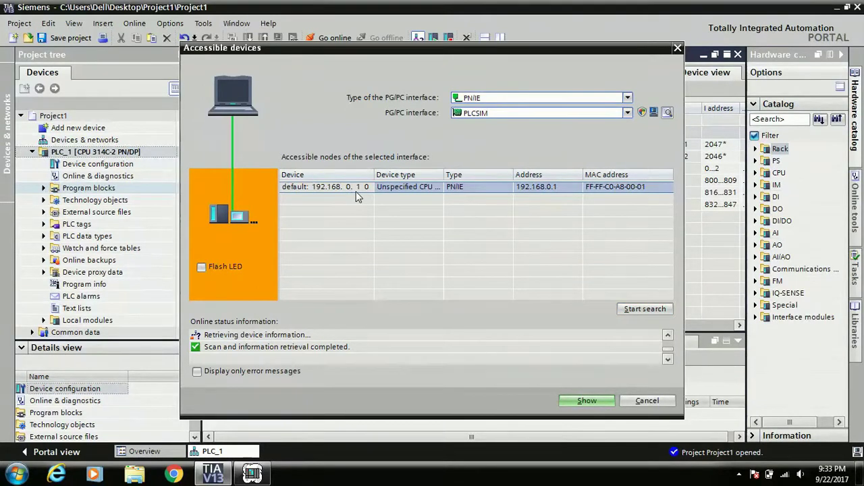
click(575, 401)
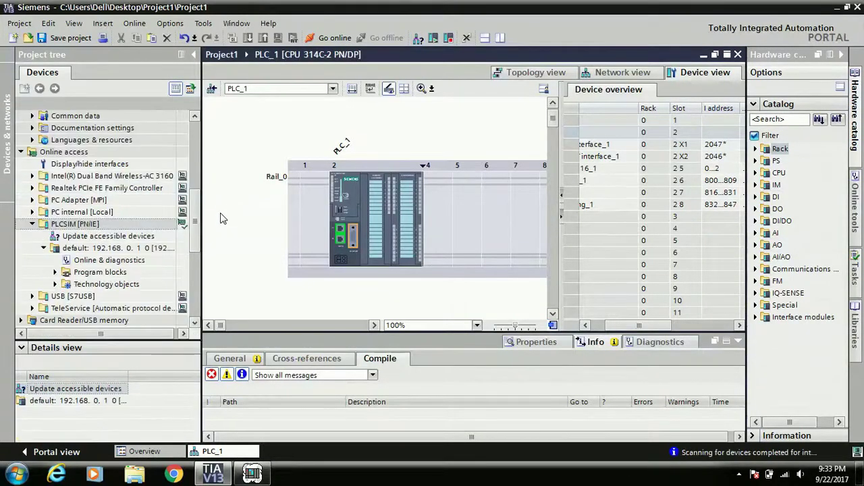
Step: Compile the PLC_1 CPU with 0 errors and start Download to device
drag(198, 228, 202, 130)
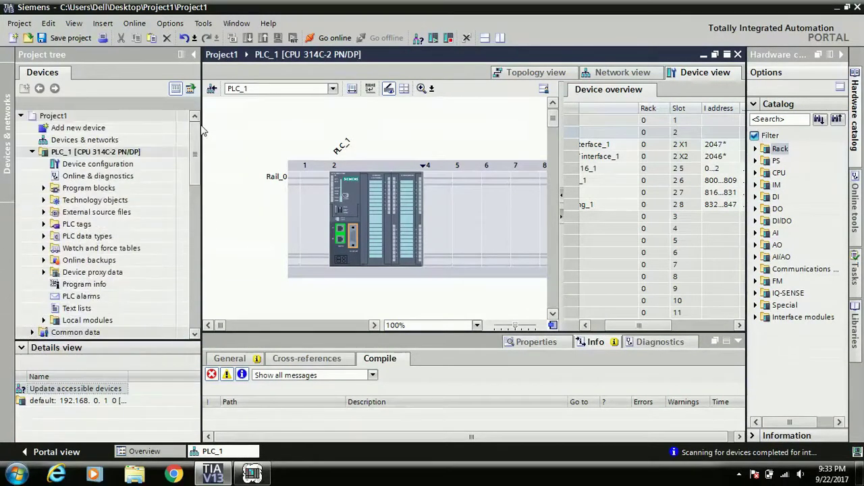
click(169, 149)
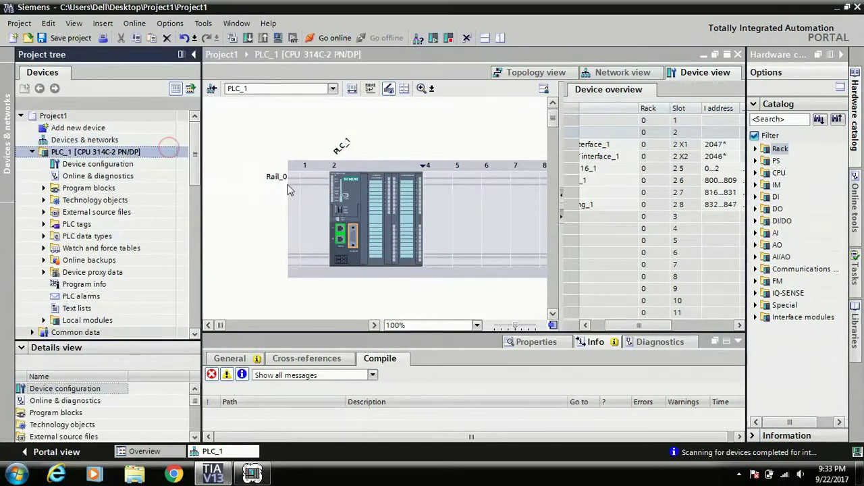
click(347, 206)
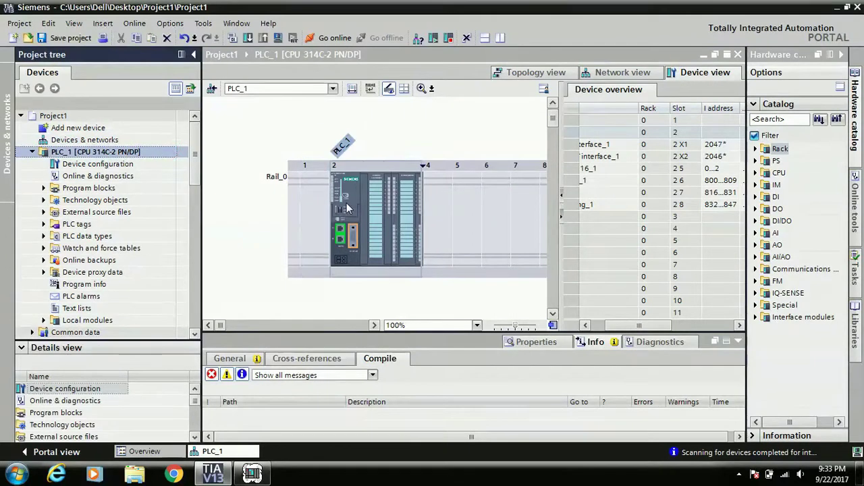
click(232, 38)
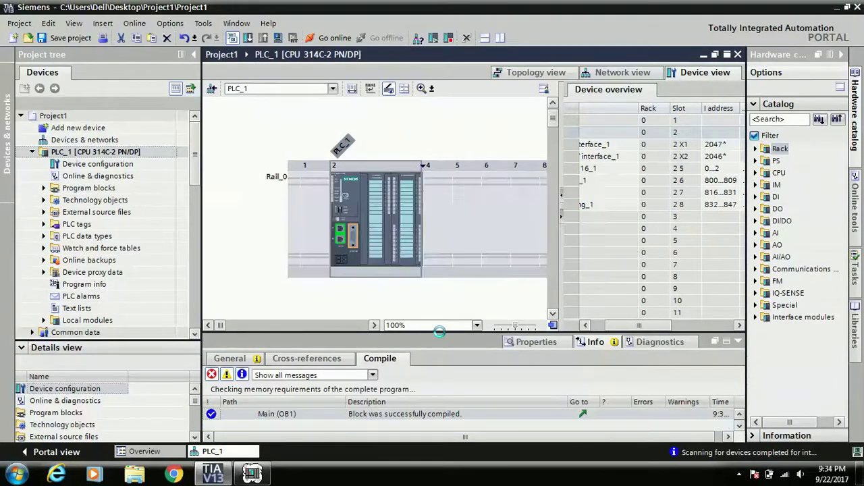
drag(439, 332, 453, 297)
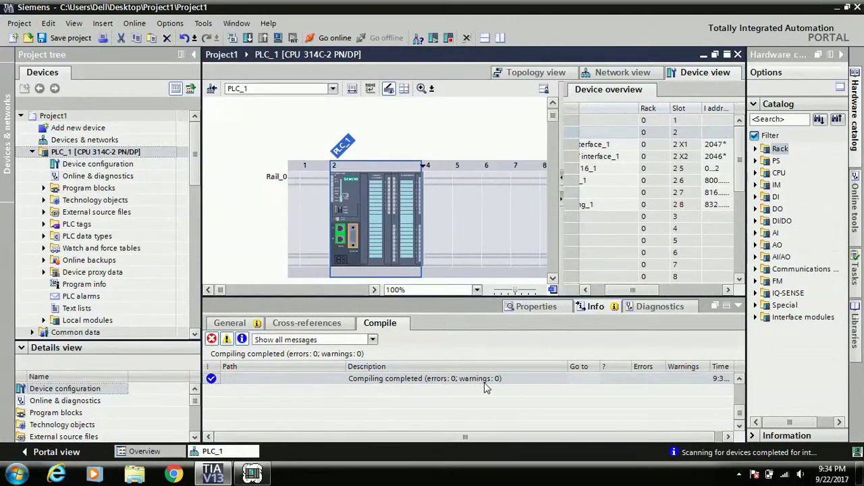
click(248, 39)
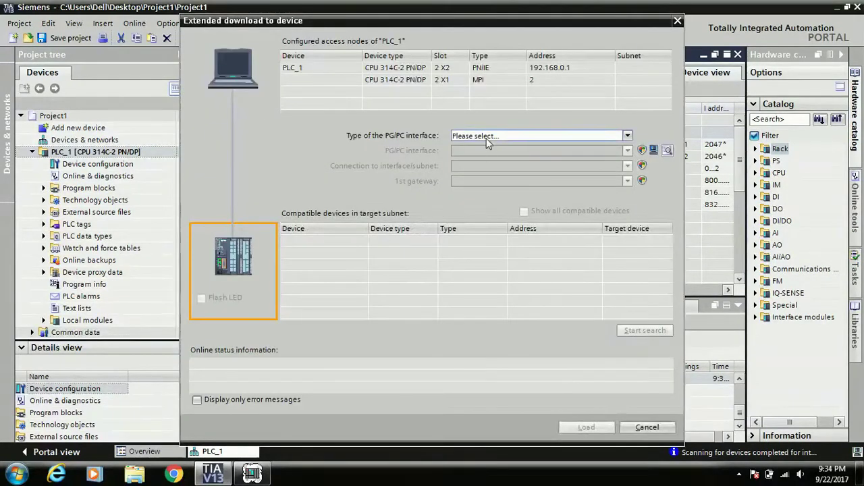
Step: Choose PN/IE through PLCSIM, find the PLC at 192.168.0.1, and proceed to Load
click(487, 137)
click(488, 156)
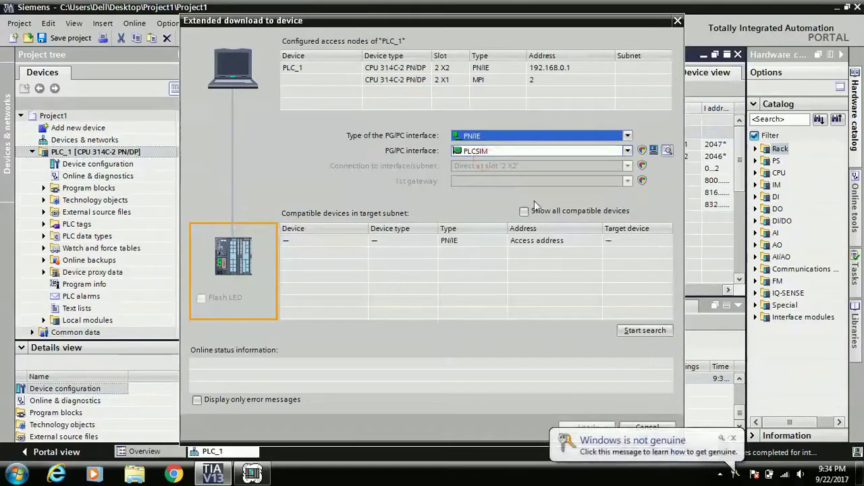
click(629, 334)
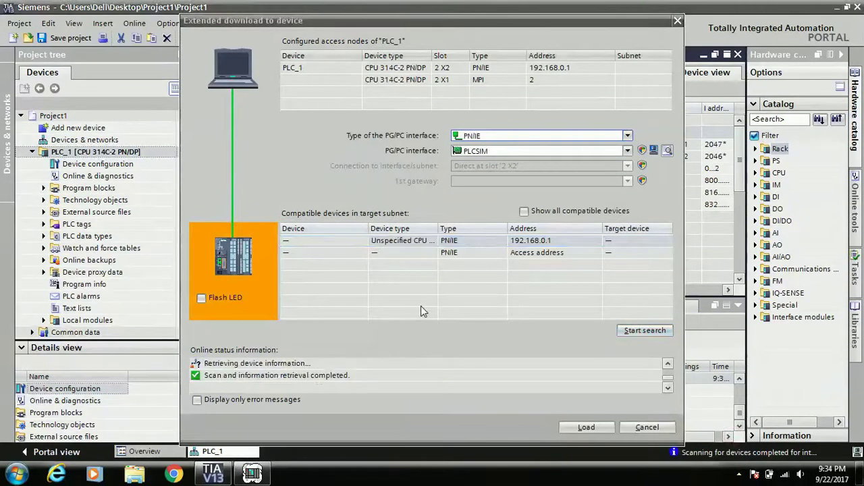
click(585, 427)
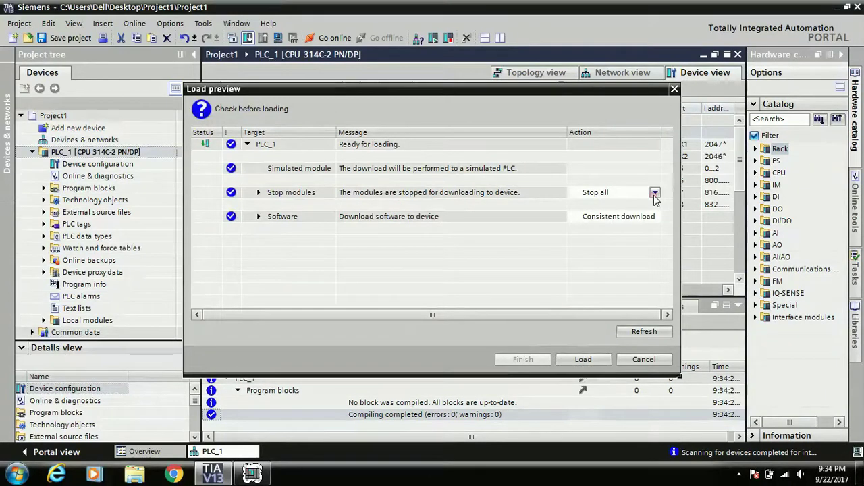
Step: Load with Stop modules set to 'Stop all', then finish with 'Start all'
click(655, 195)
click(655, 196)
click(634, 213)
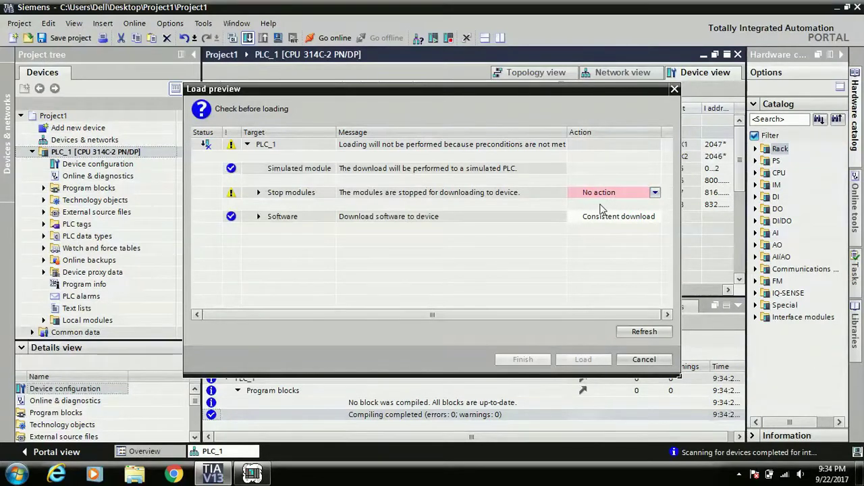
click(624, 194)
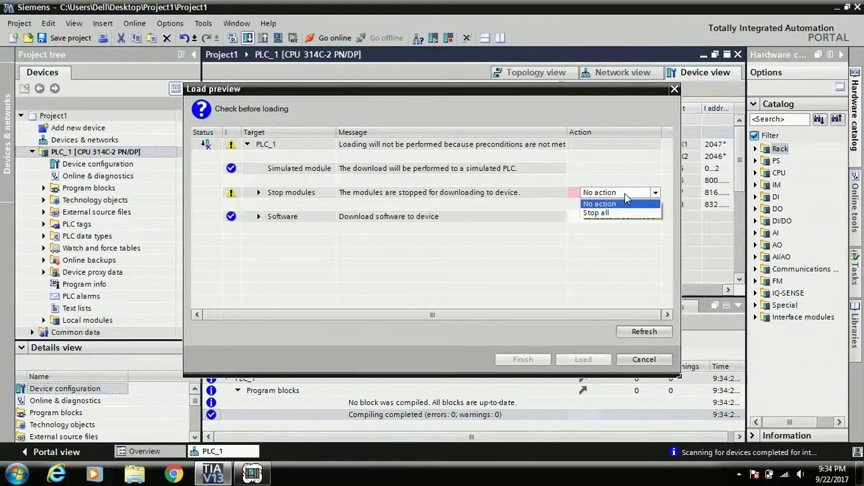
click(596, 213)
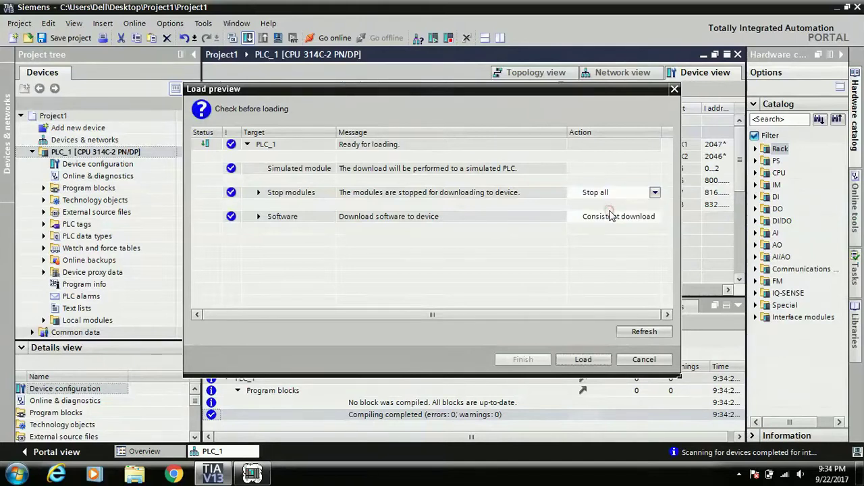
click(565, 363)
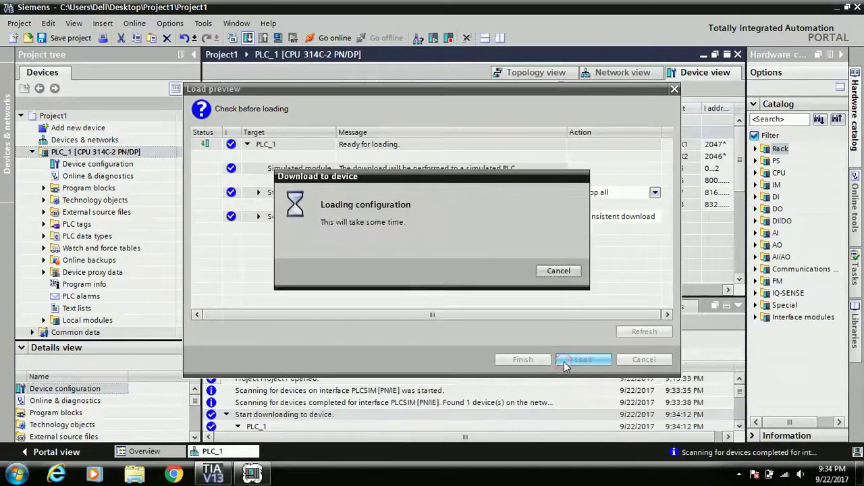
click(524, 360)
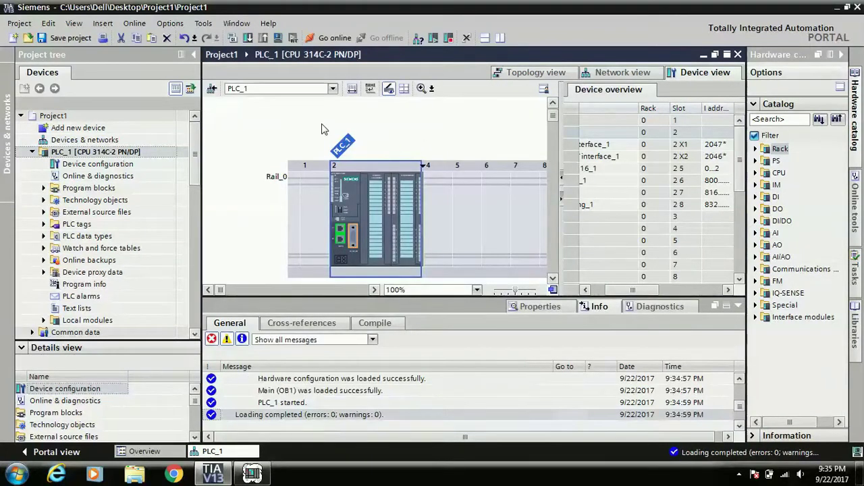
Step: Expand Program blocks and open Main [OB1] in the ladder editor
click(44, 190)
click(44, 189)
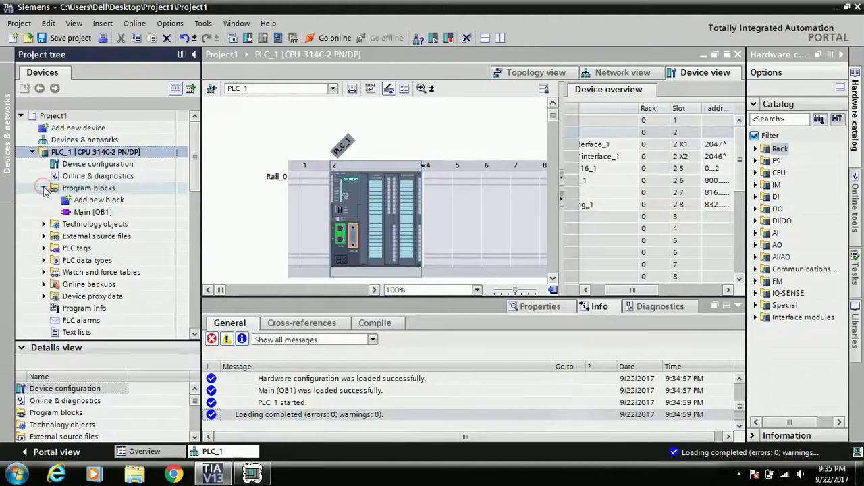
click(82, 213)
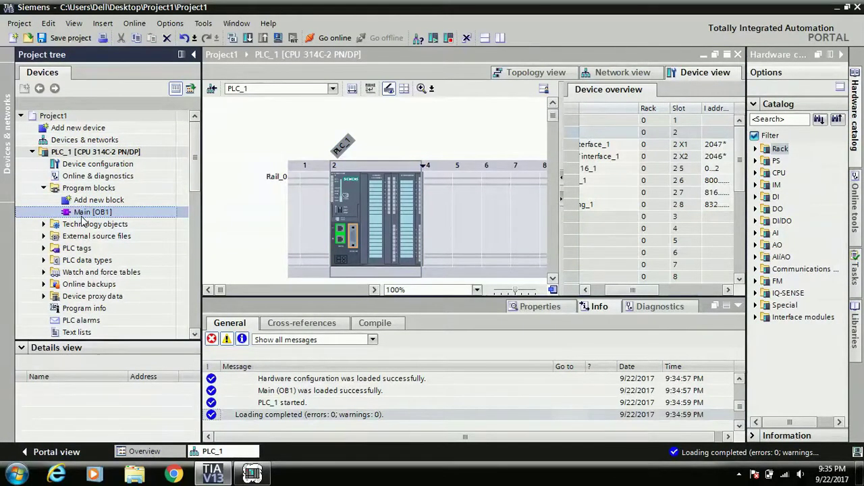
double_click(82, 213)
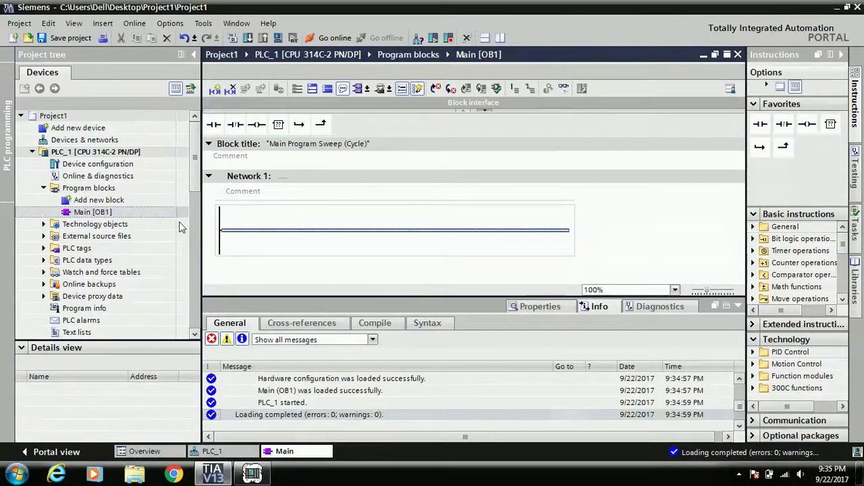
Step: Check DI 24/DO 16 addresses (I 0..2, Q 0..1) in the device overview
double_click(123, 167)
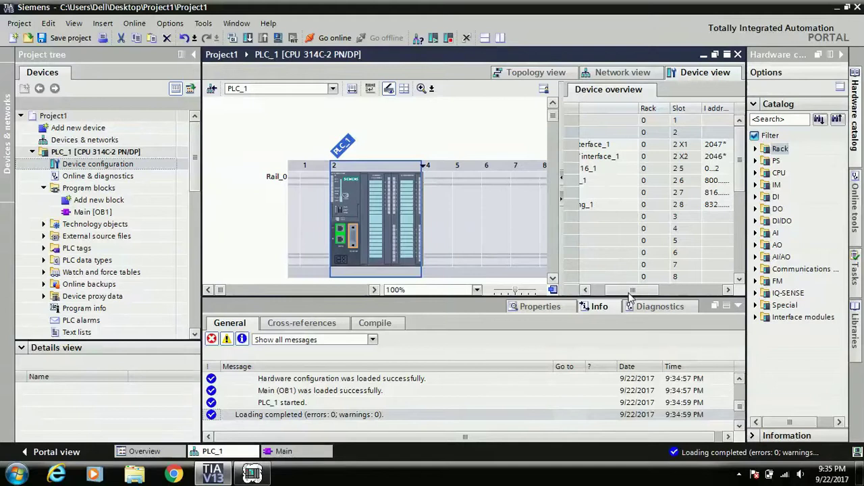
mouse_move(629, 293)
mouse_down()
mouse_move(607, 294)
mouse_move(621, 297)
mouse_up()
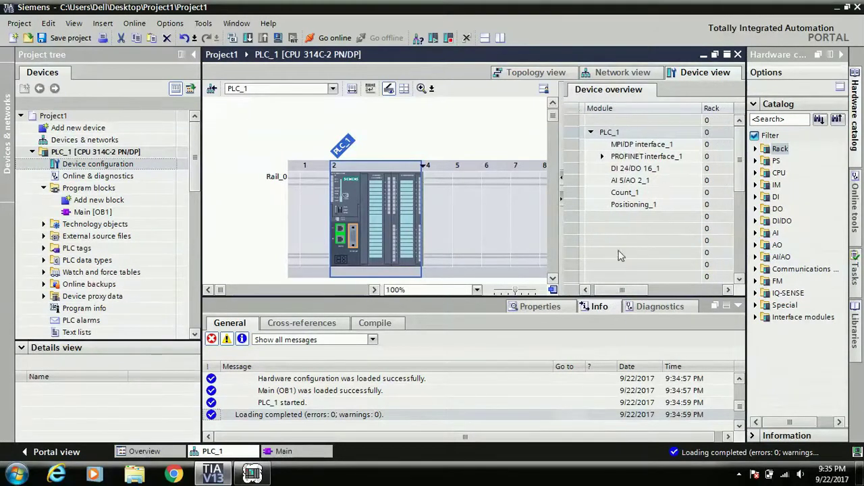
click(623, 169)
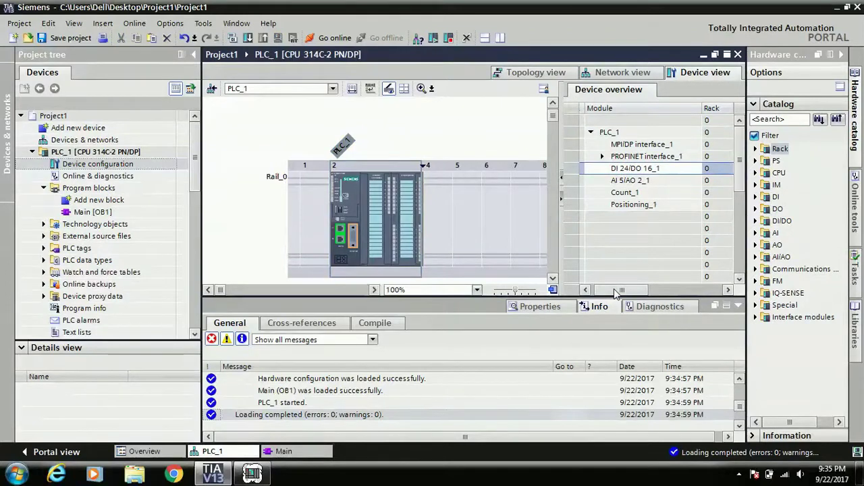
drag(616, 292, 647, 291)
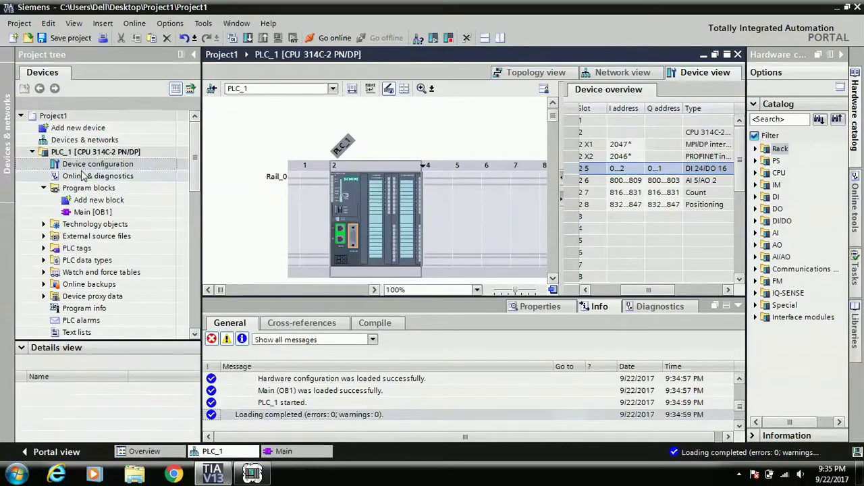
Step: Add a normally open contact and a coil to Network 1, addressing the contact %I0.0
double_click(119, 212)
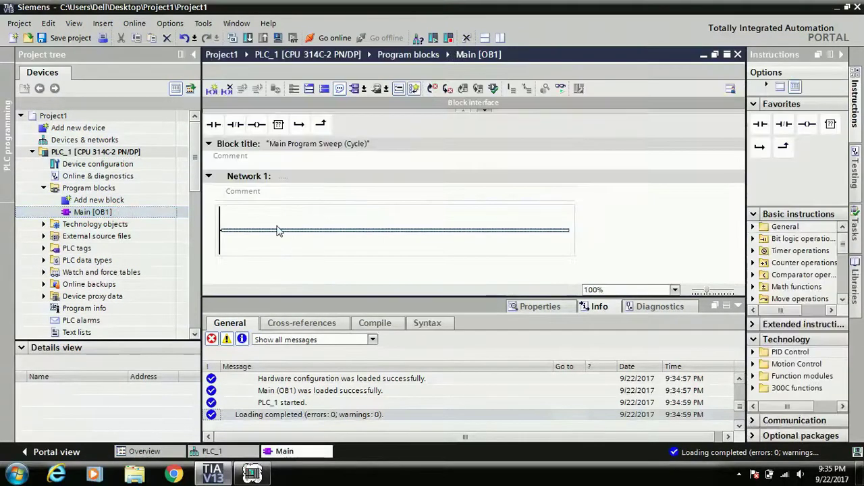
click(214, 125)
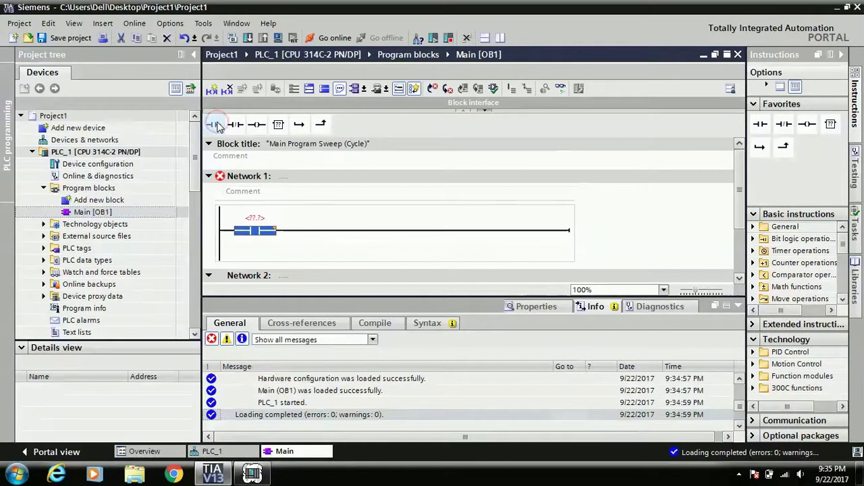
click(256, 124)
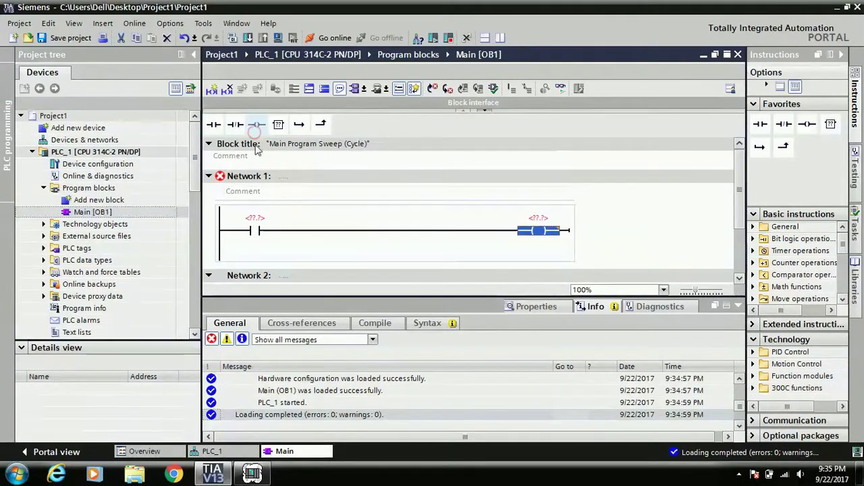
click(257, 218)
text(i0.0)
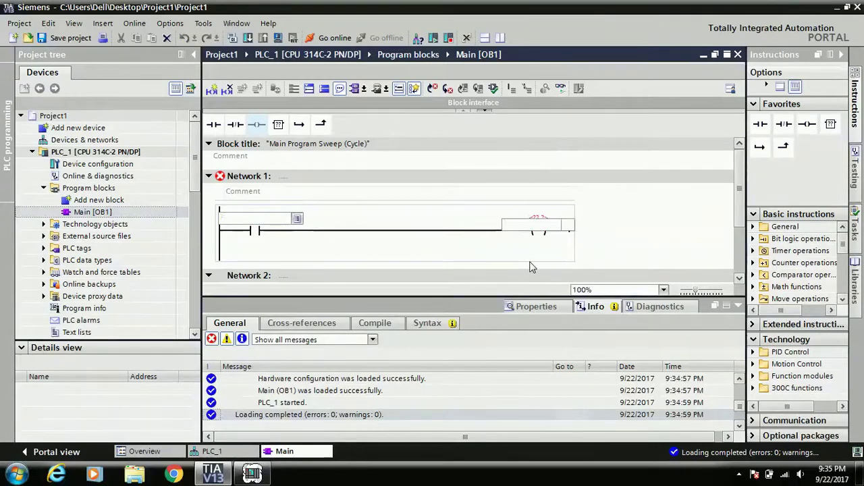
key(Return)
Step: Address the coil %Q0.0 and check the rung is error-free
text(q0.0)
key(Return)
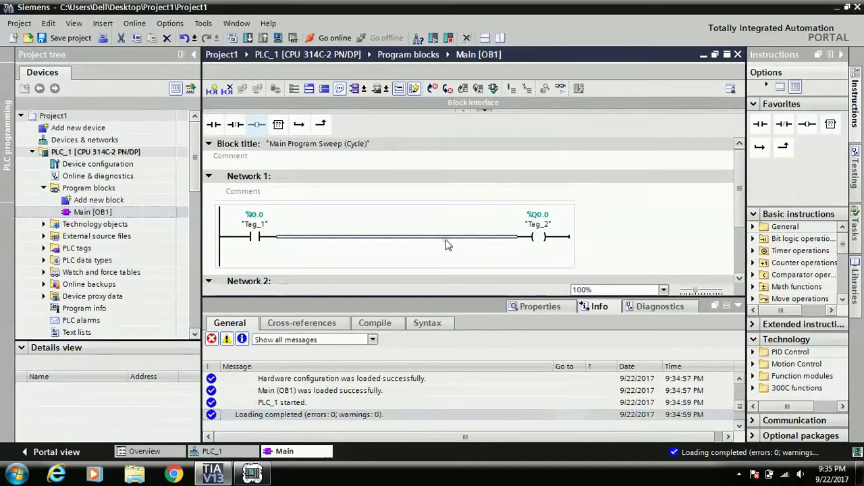
click(256, 237)
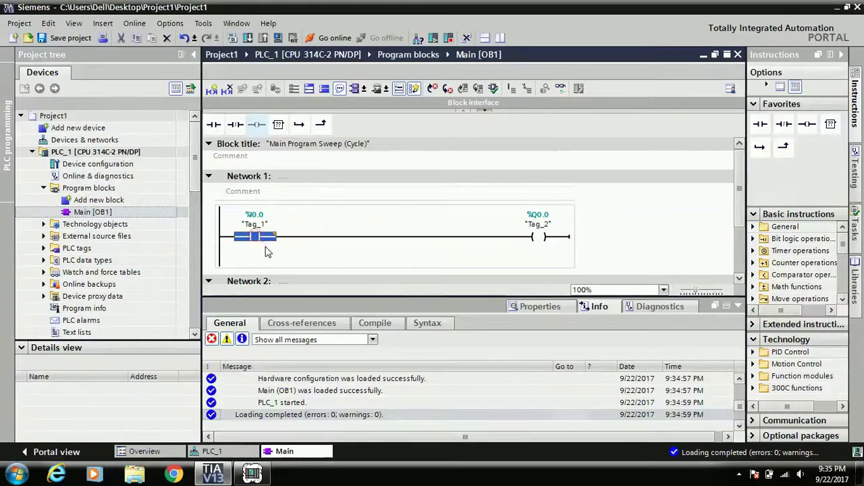
click(265, 252)
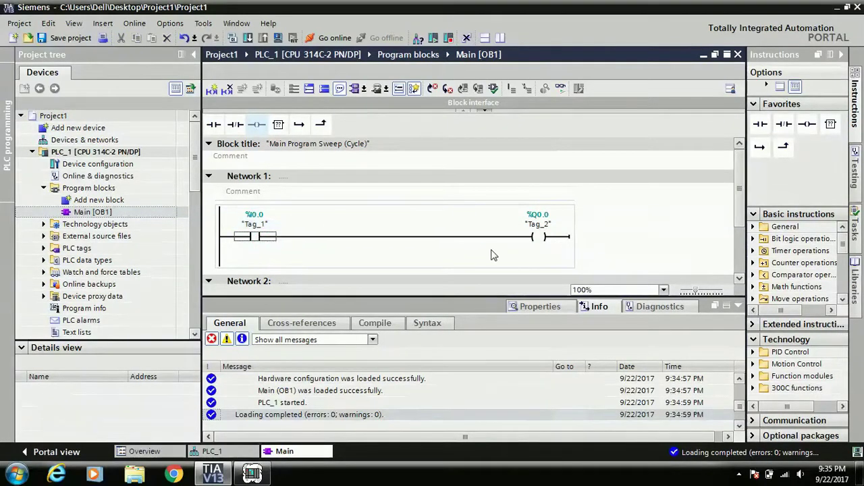
click(506, 236)
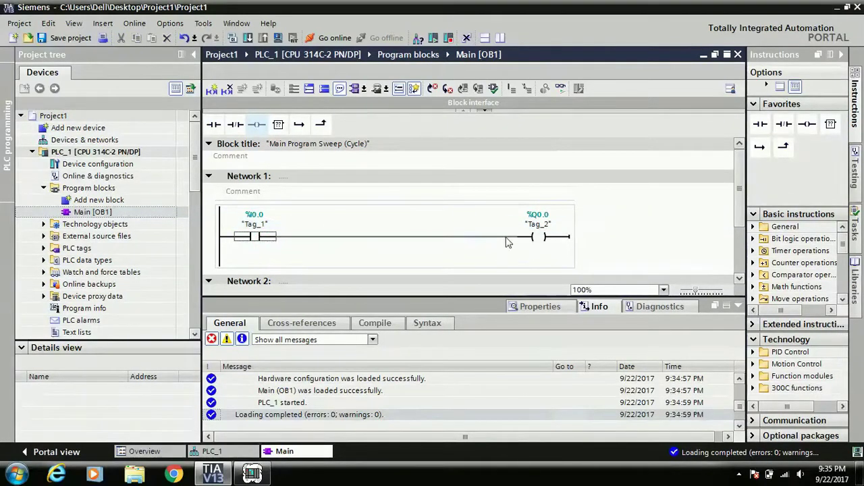
click(395, 242)
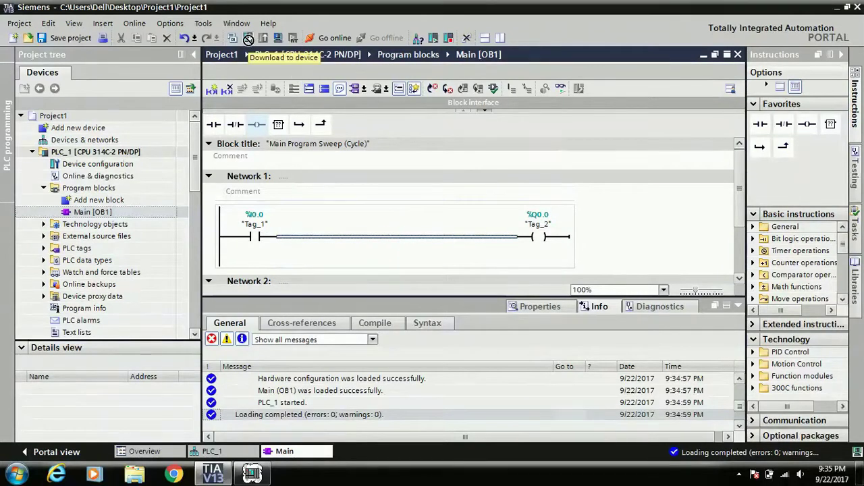
Step: Download PLC_1's Main [OB1] to the simulated PLC and finish with 0 errors
click(152, 153)
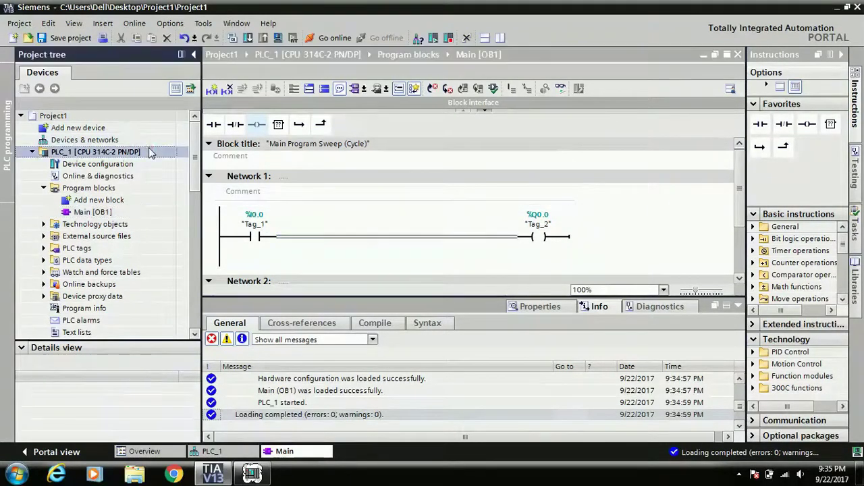
click(147, 211)
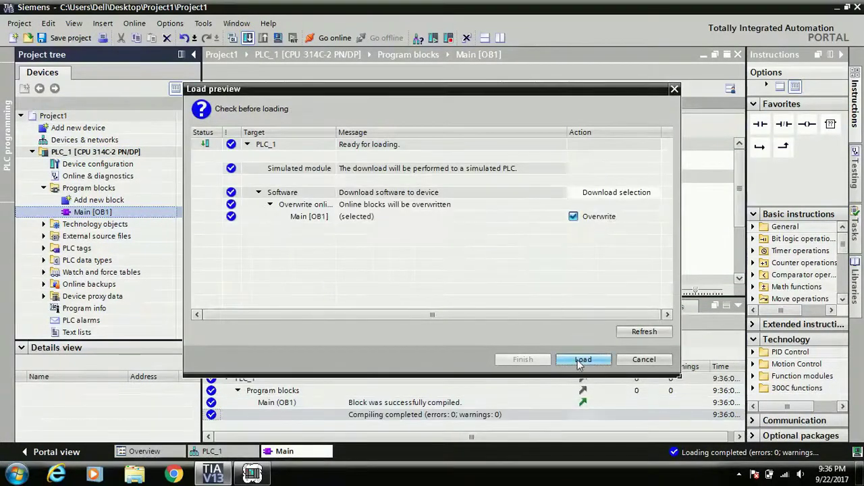
click(581, 360)
click(580, 360)
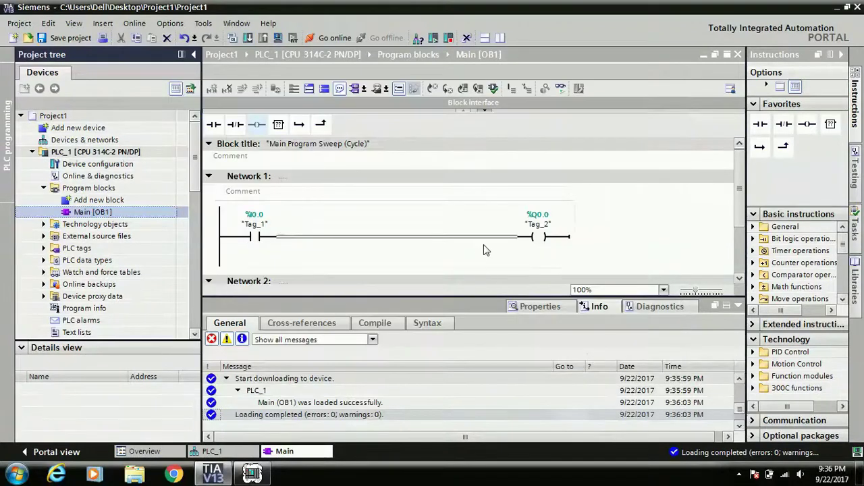
Step: Go online with PLC_1 and turn on monitoring for Network 1 of Main [OB1]
click(326, 39)
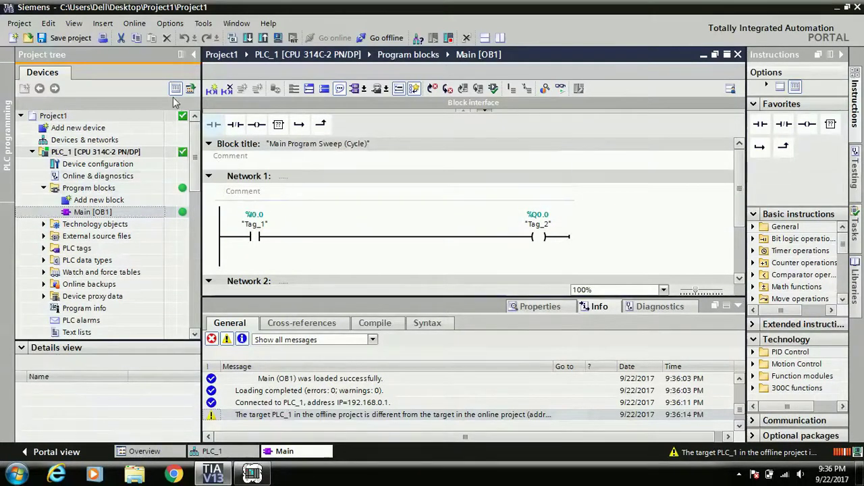
click(326, 228)
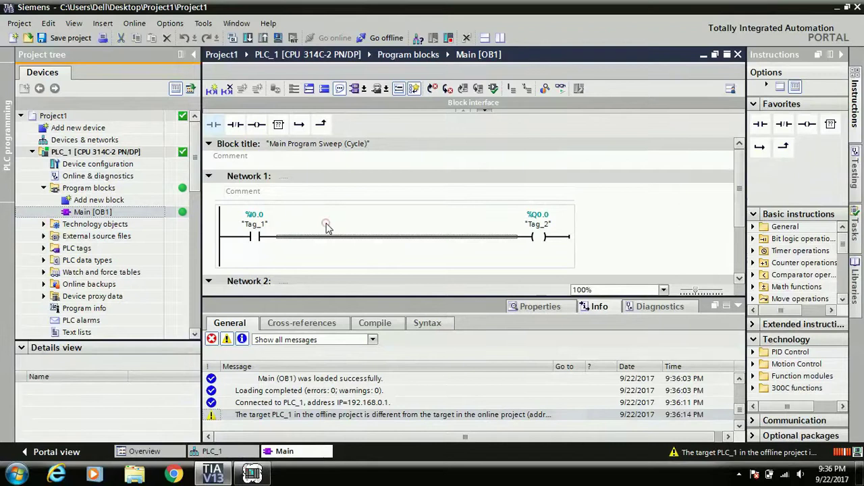
click(561, 89)
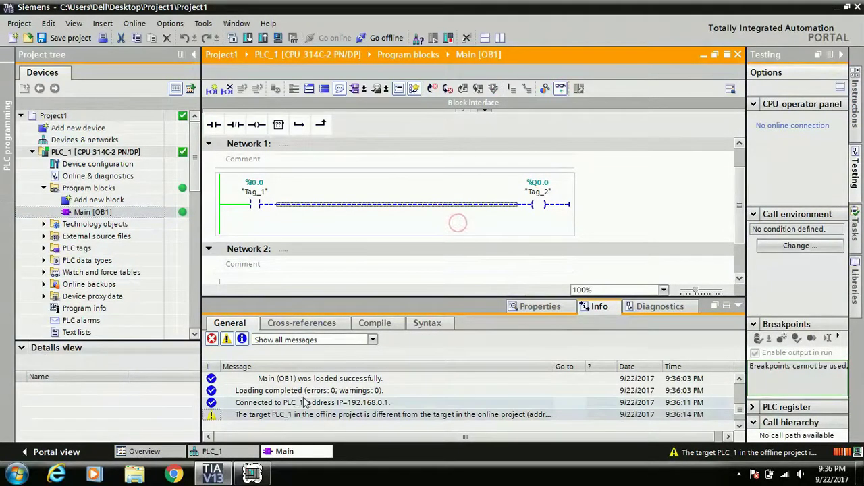
Step: Place S7-PLCSIM below Network 1 and add IB 0 and QB 0 monitors
click(253, 474)
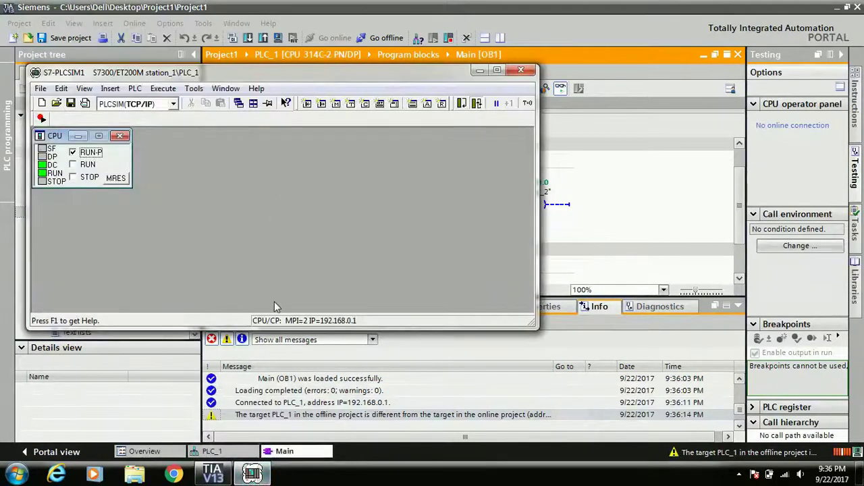
drag(268, 329, 285, 224)
drag(325, 69, 479, 268)
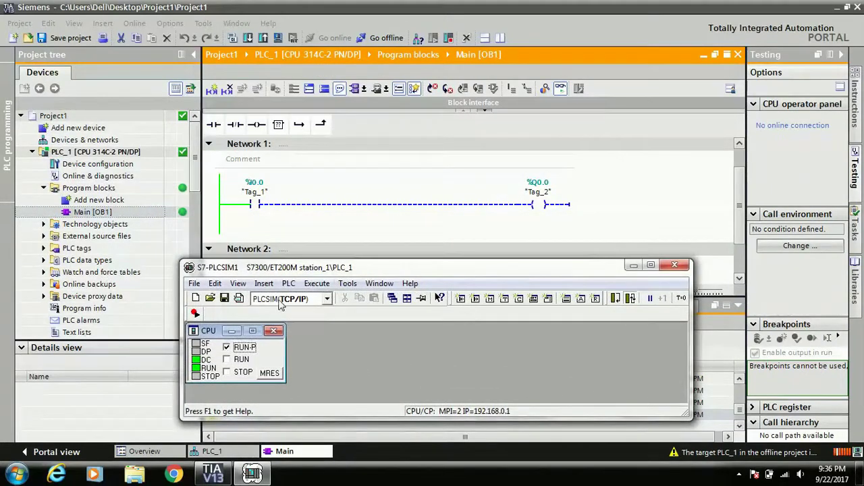
click(264, 284)
click(274, 301)
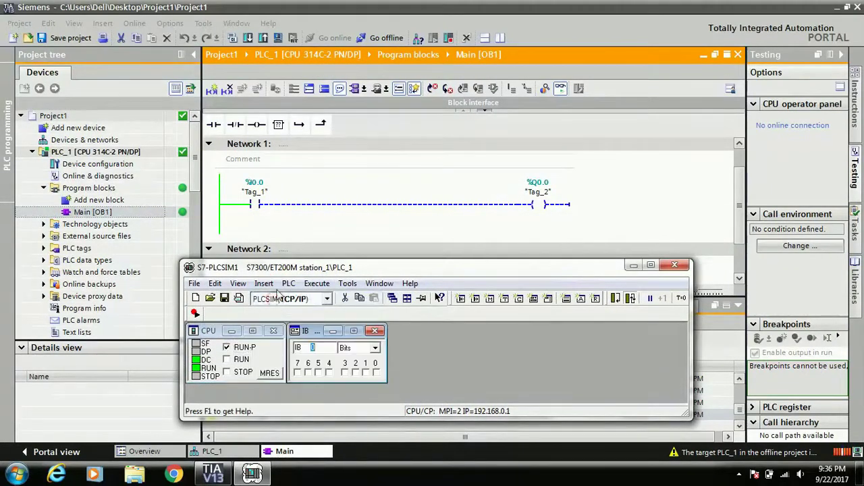
click(264, 284)
click(289, 313)
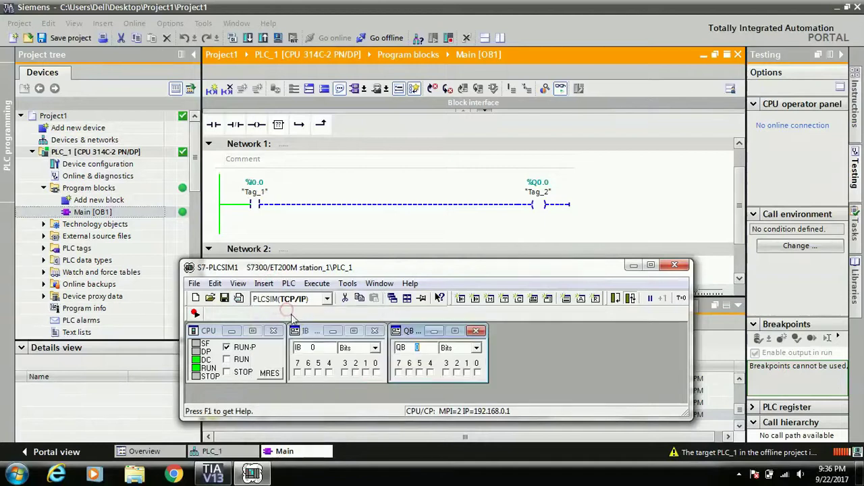
Step: Toggle input I0.0 on and off twice, watching Q0.0 follow
click(376, 374)
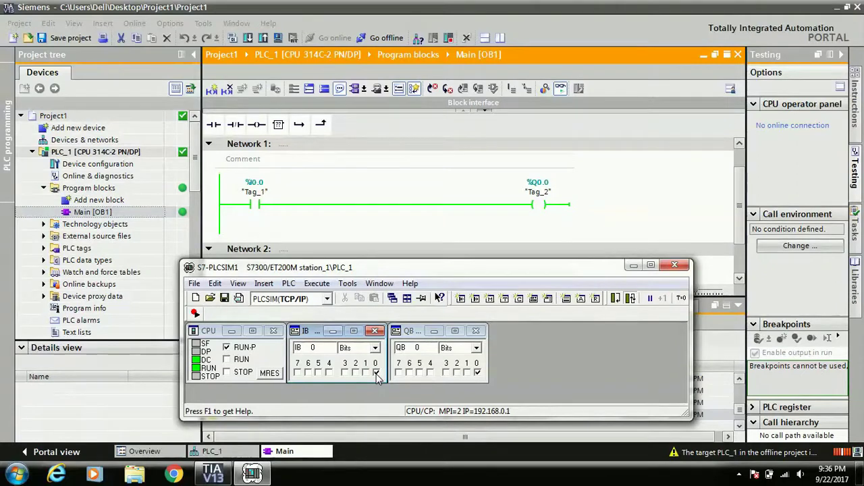
click(376, 374)
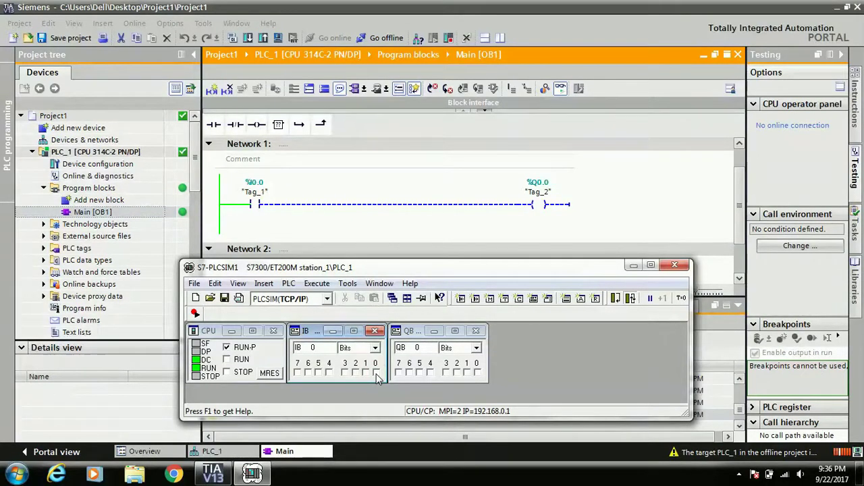
click(376, 373)
click(376, 373)
Step: Back in the editor, readdress Network 1's contact from %I0.0 to %I0.1 "Tag_3"
click(632, 265)
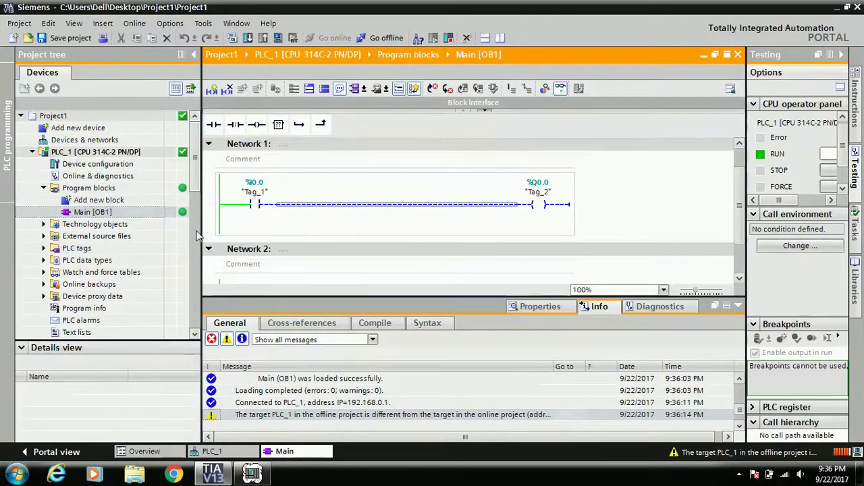
double_click(248, 187)
text(i0.1)
key(Return)
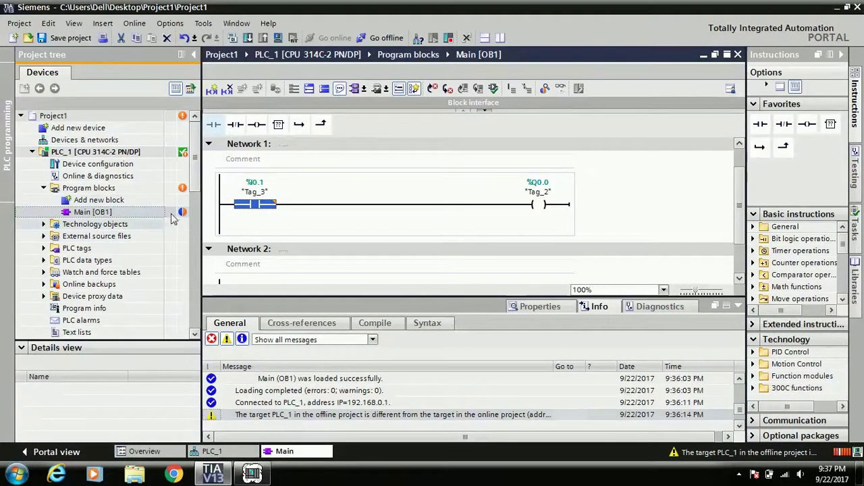
click(240, 227)
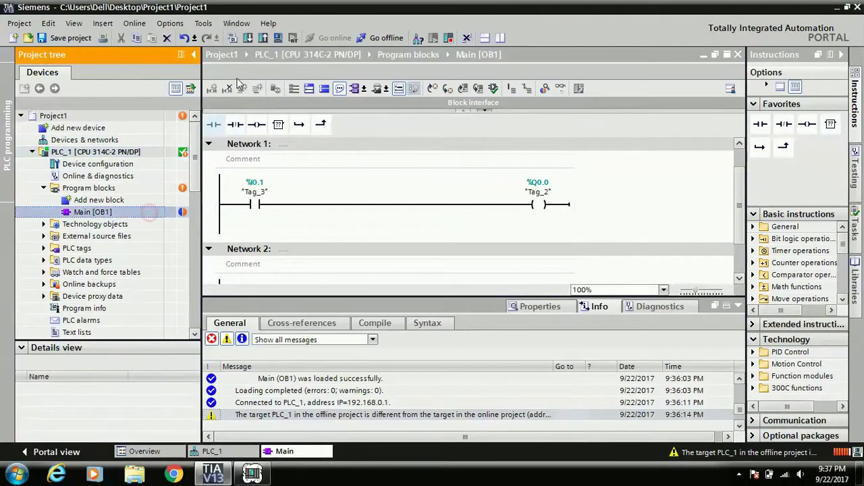
Step: Load the edited Main [OB1] into the S7-PLCSIM PLC, completing with 0 errors
click(249, 37)
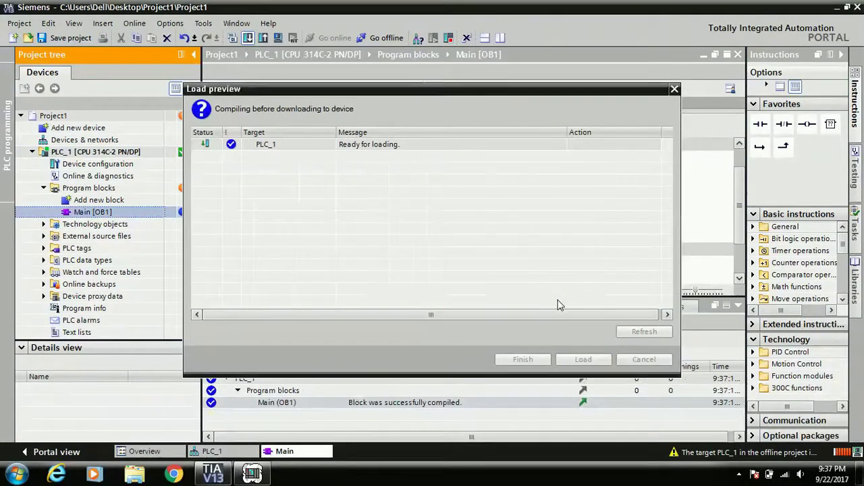
click(579, 362)
click(523, 359)
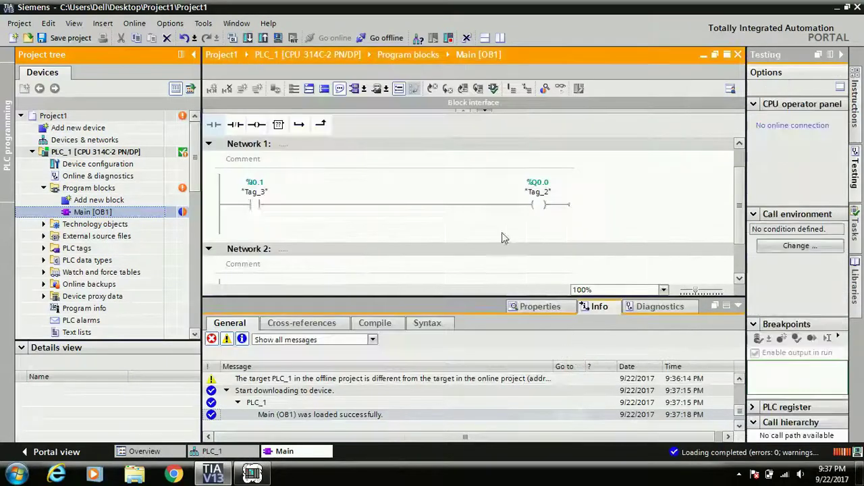